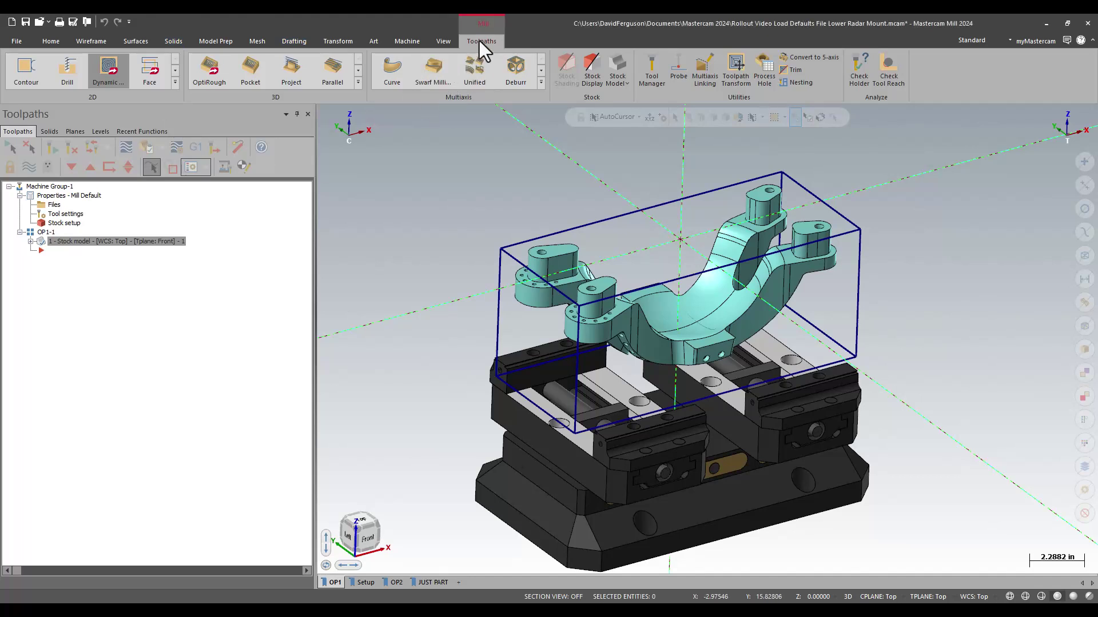
# Start a Dynamic Mill toolpath and chain the stock box's top outline as the machining region.
pyautogui.click(112, 69)
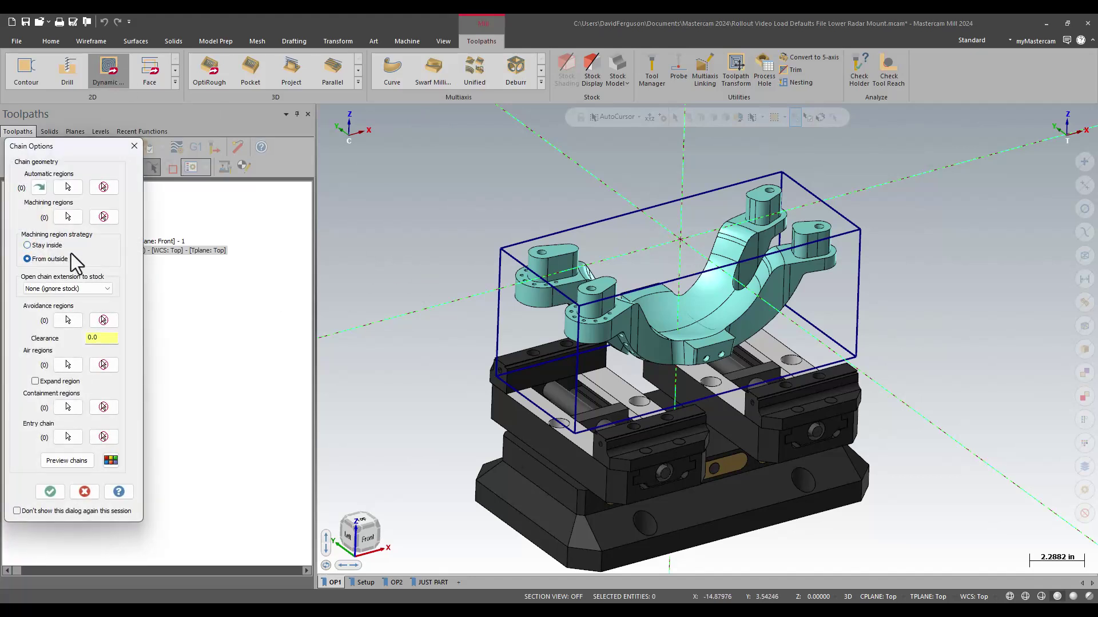
pyautogui.click(68, 217)
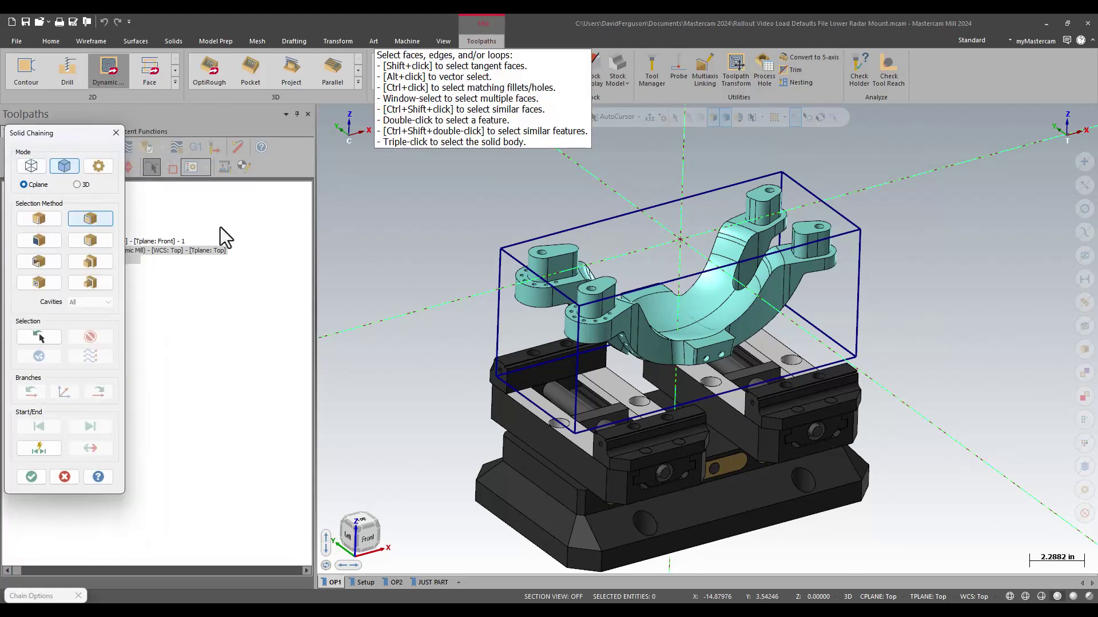
pyautogui.click(35, 165)
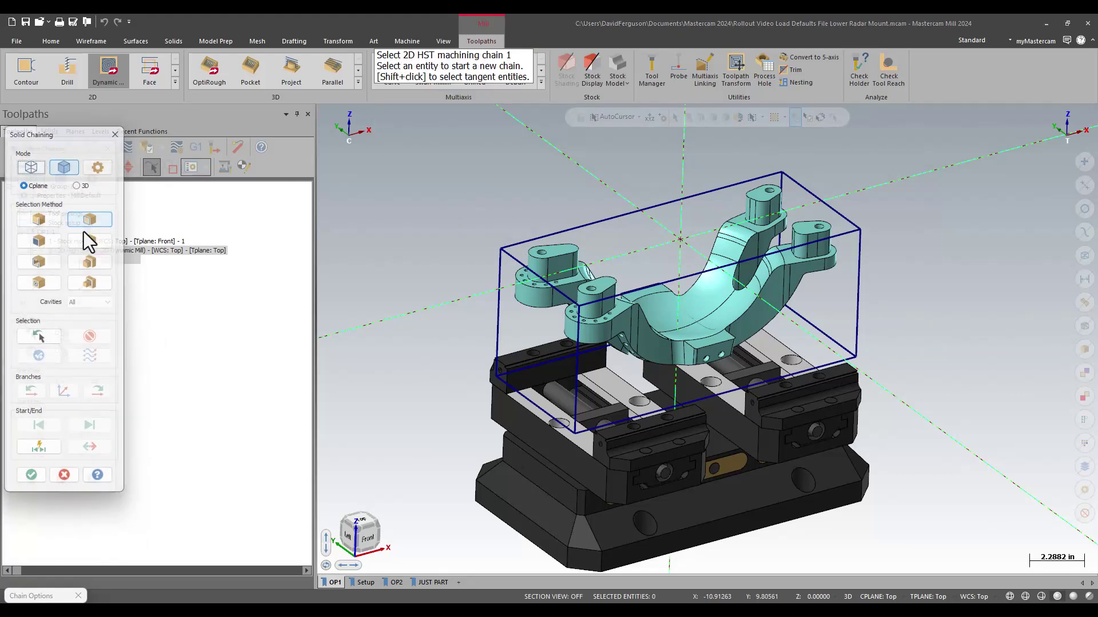
pyautogui.click(545, 235)
pyautogui.click(33, 498)
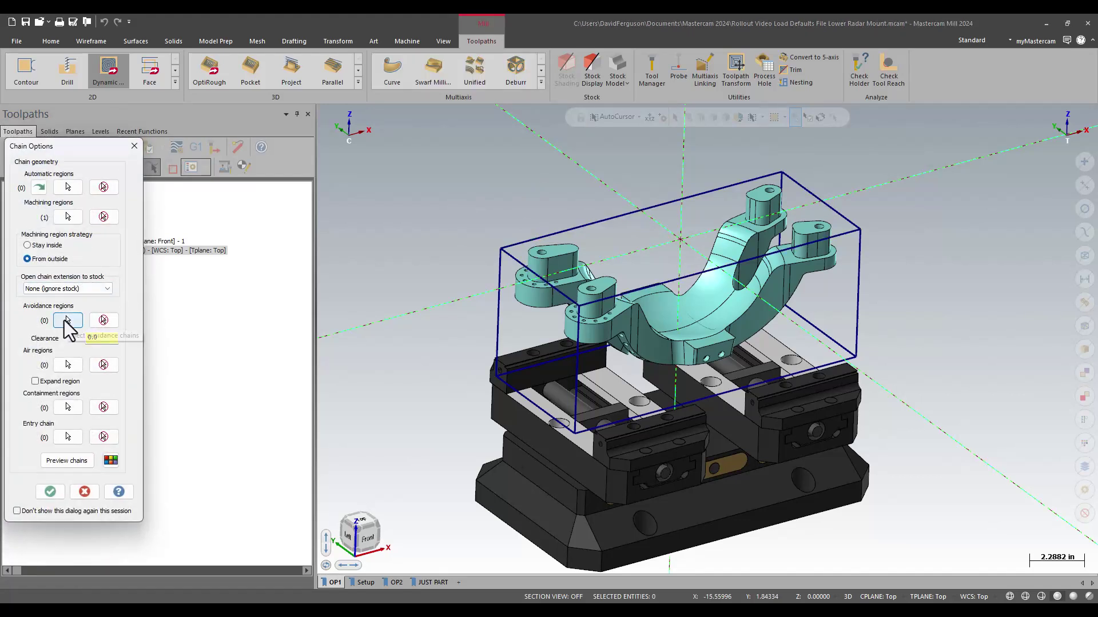
# Select the top loops of the four bosses as avoidance regions, preview them, and confirm the chains.
pyautogui.click(68, 320)
pyautogui.click(65, 167)
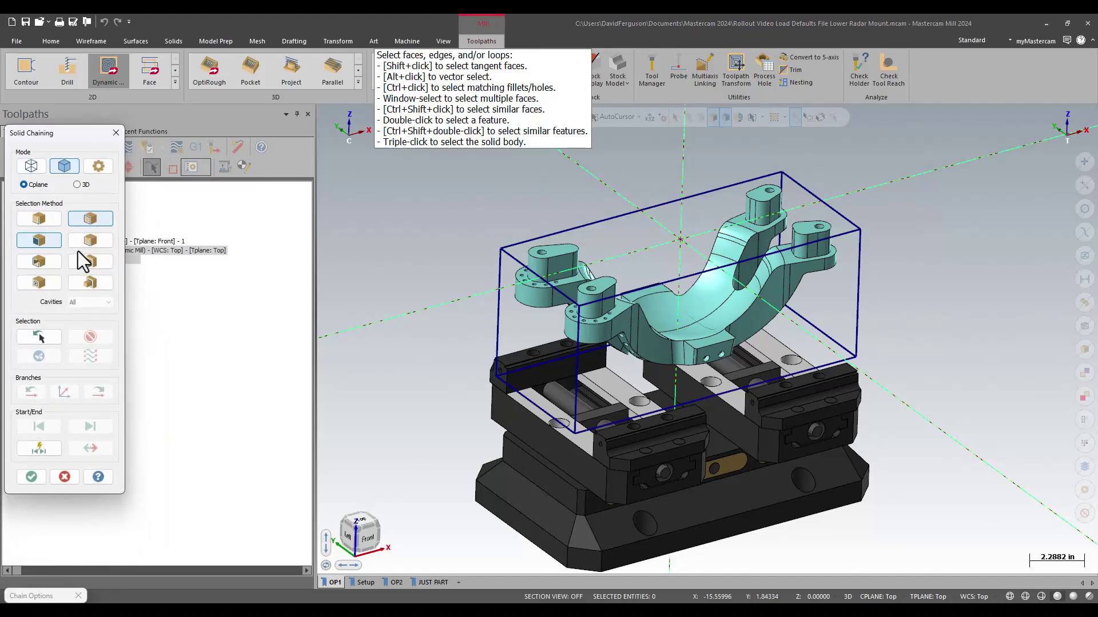
pyautogui.click(563, 254)
pyautogui.click(781, 203)
pyautogui.click(817, 230)
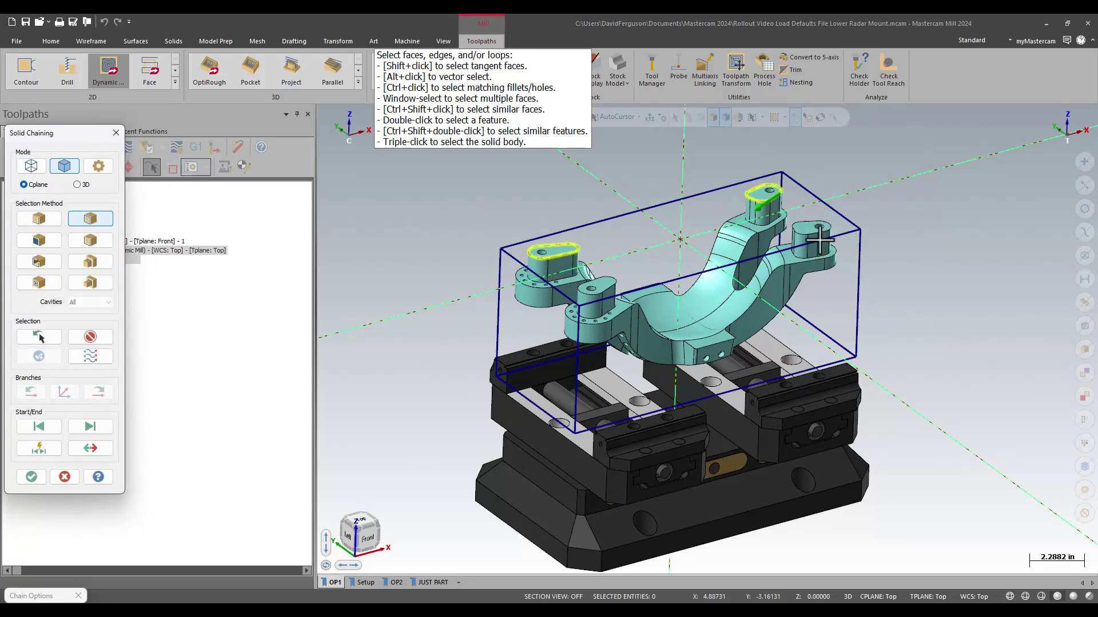
pyautogui.click(597, 288)
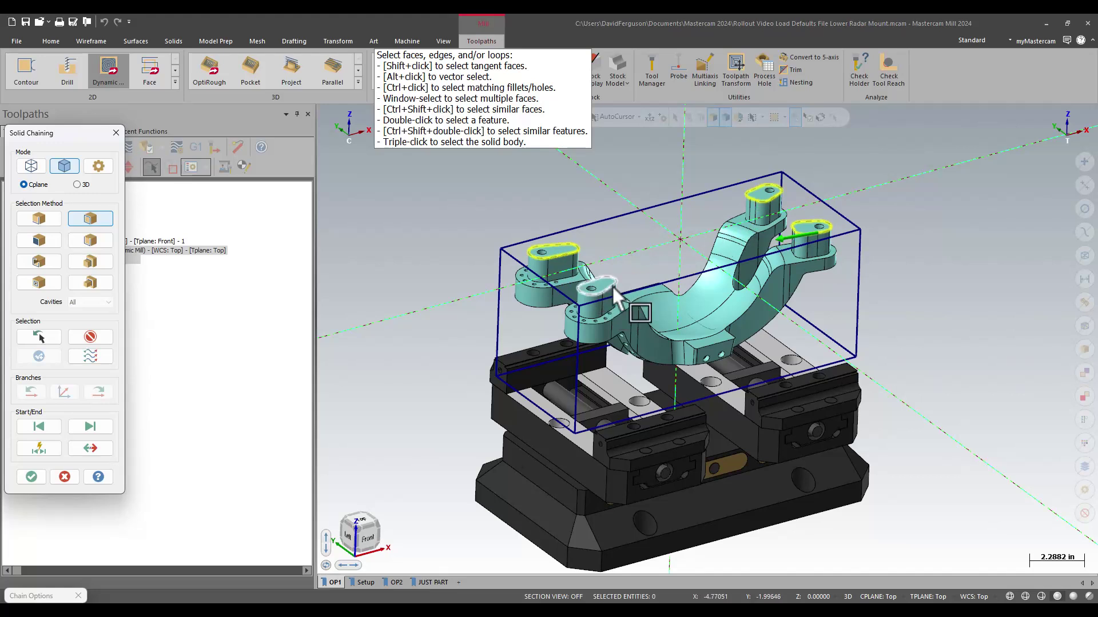
pyautogui.click(43, 477)
pyautogui.click(69, 463)
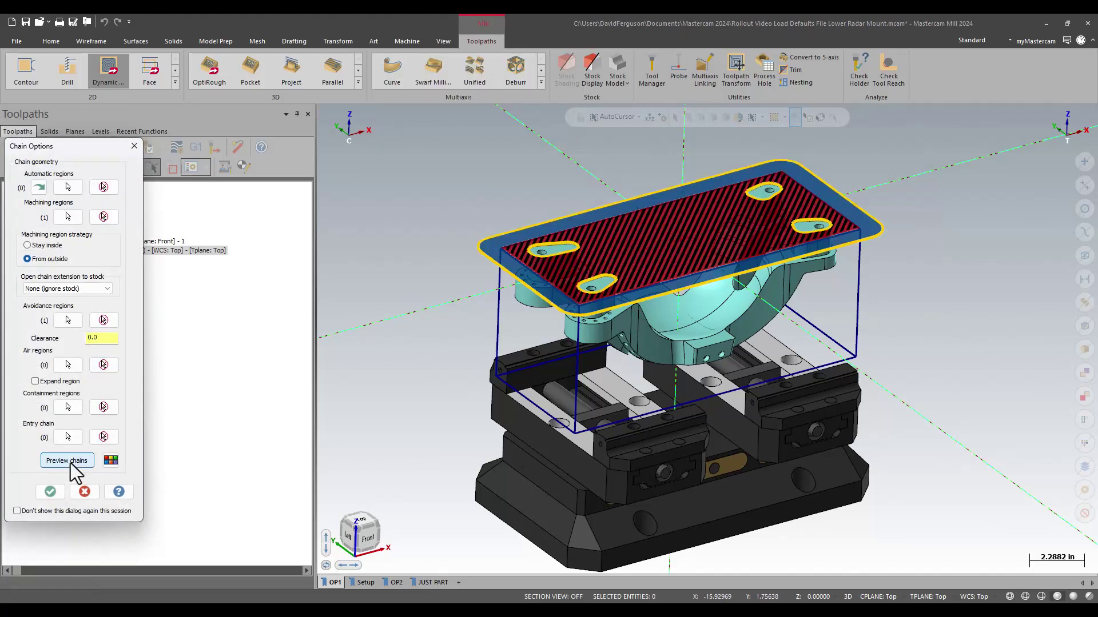
pyautogui.click(75, 468)
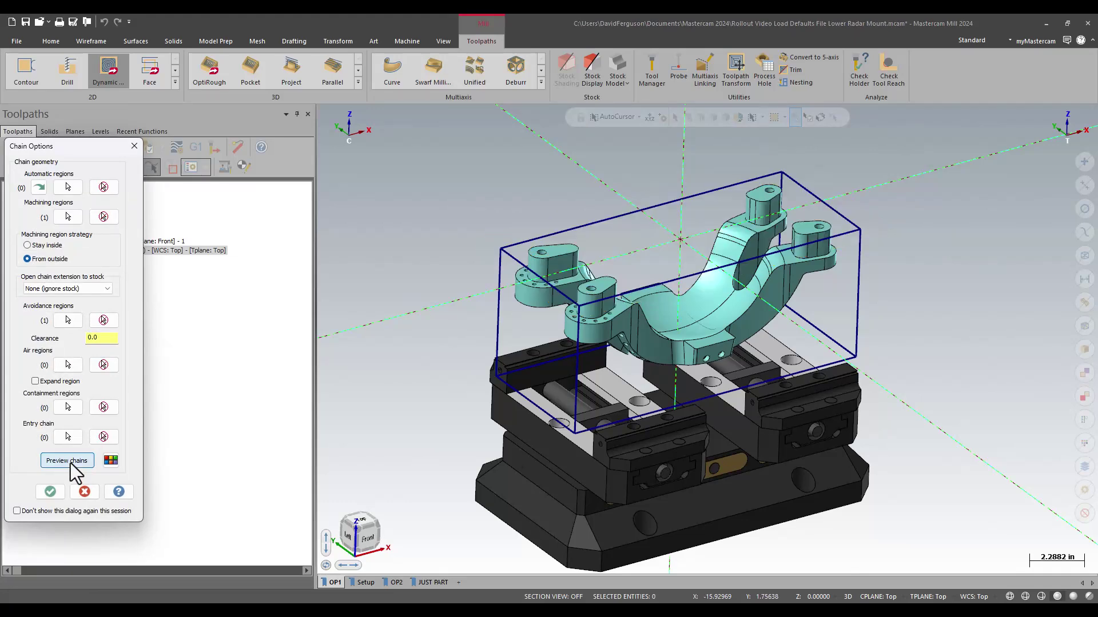
pyautogui.click(50, 492)
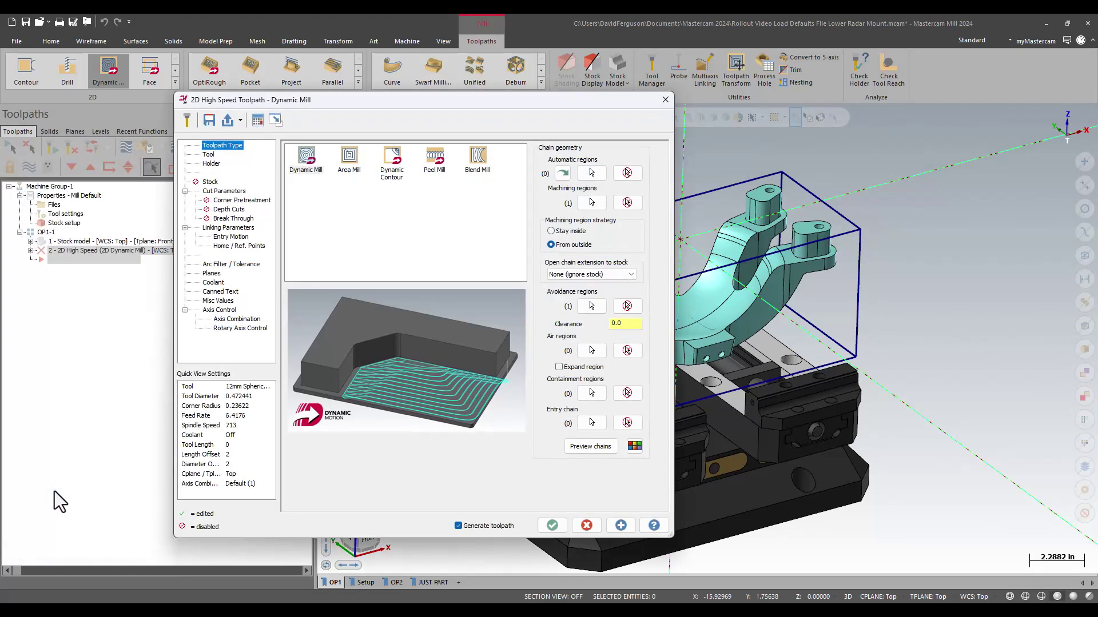
# Show the Cut Parameters page: 12mm tool, Climb cutting, 25% stepover, 0.05 stock on walls and floors.
pyautogui.moveTo(522, 97); pyautogui.dragTo(590, 96)
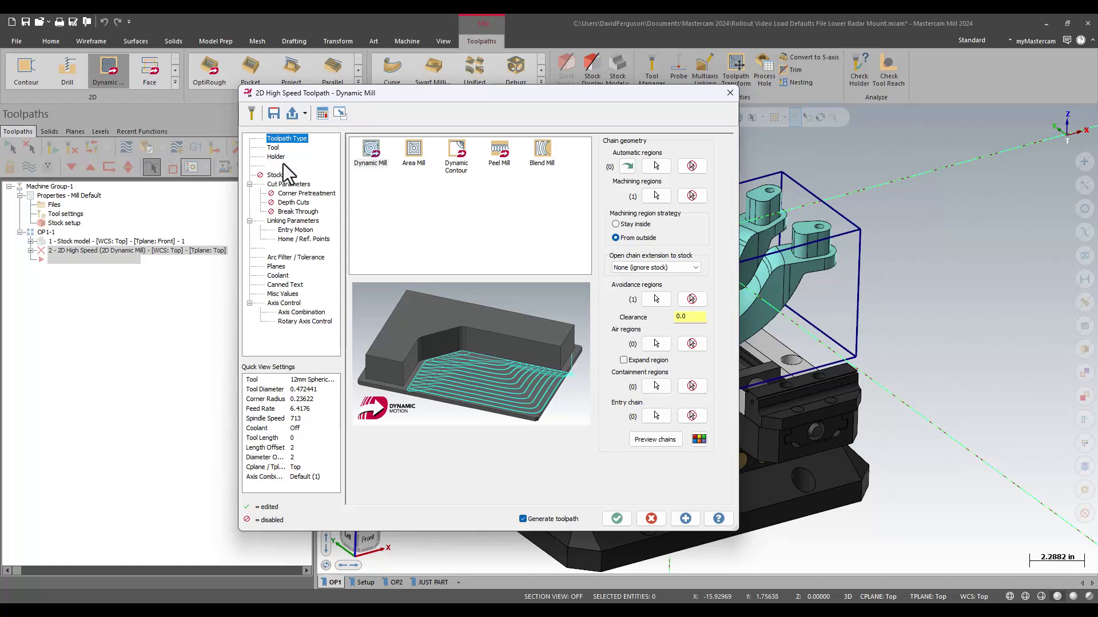
pyautogui.click(281, 185)
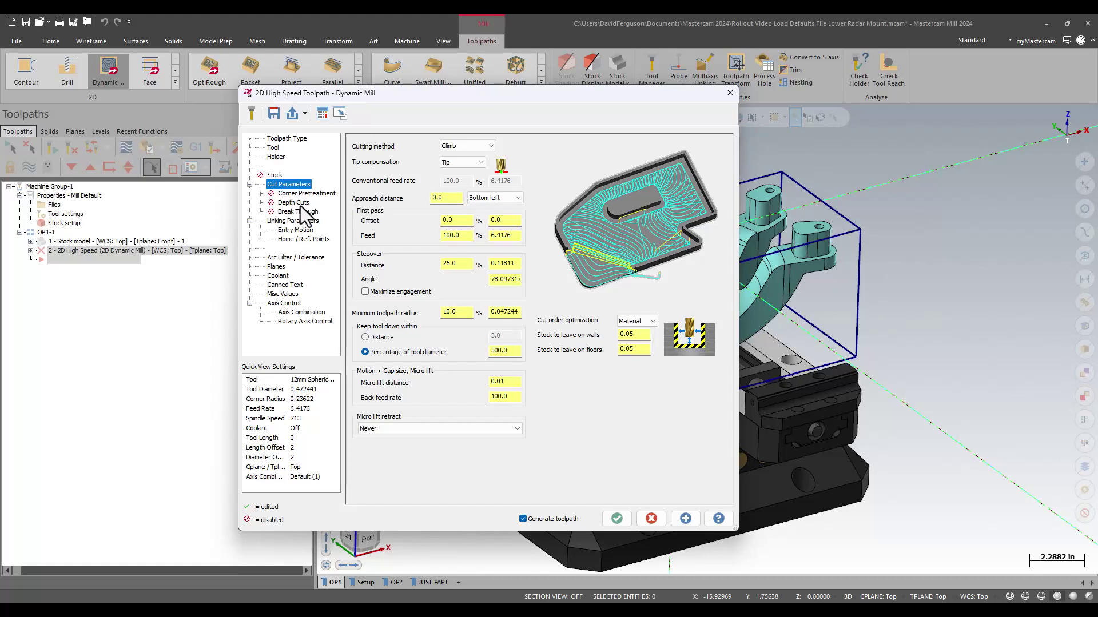
# Check the Linking Parameters and Arc Filter/Tolerance pages (0.001 total tolerance), then list saved defaults.
pyautogui.click(298, 221)
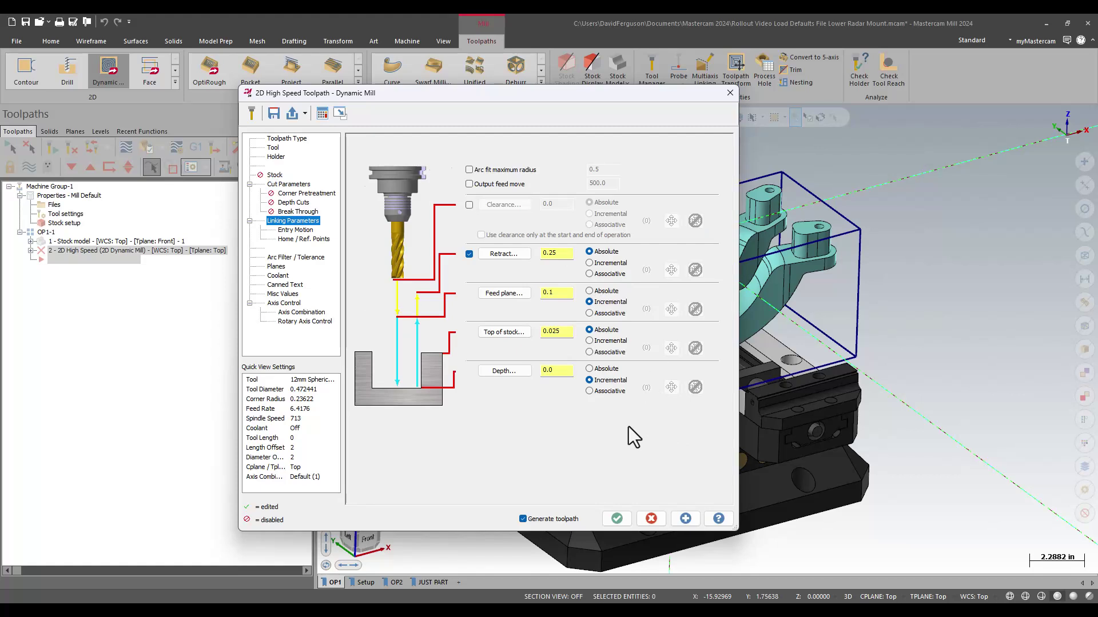
pyautogui.click(307, 258)
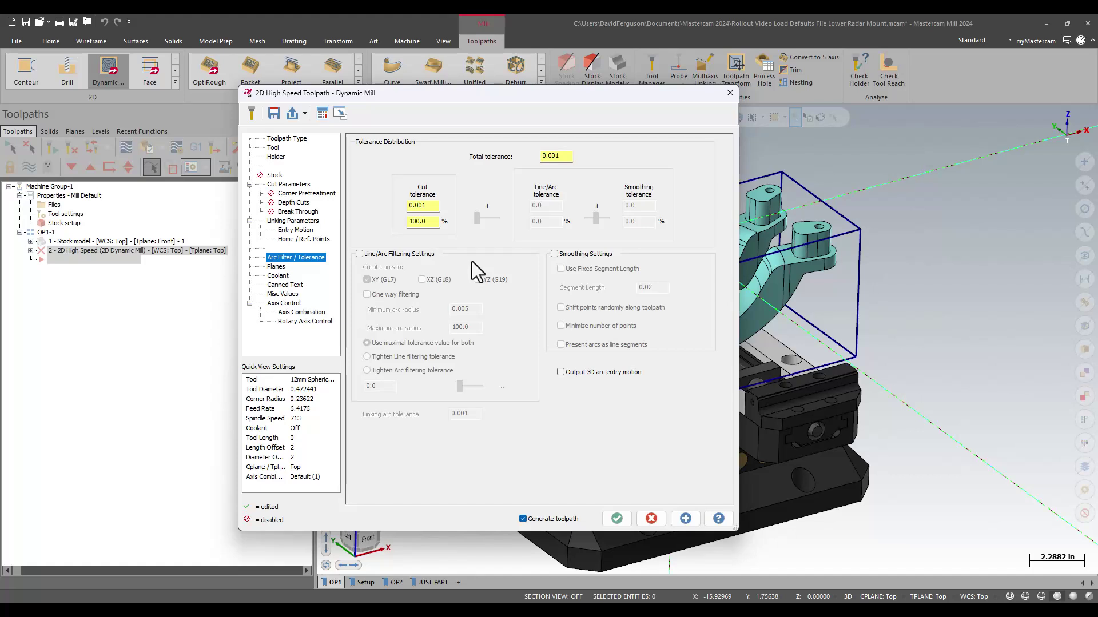
pyautogui.moveTo(405, 93); pyautogui.dragTo(419, 93)
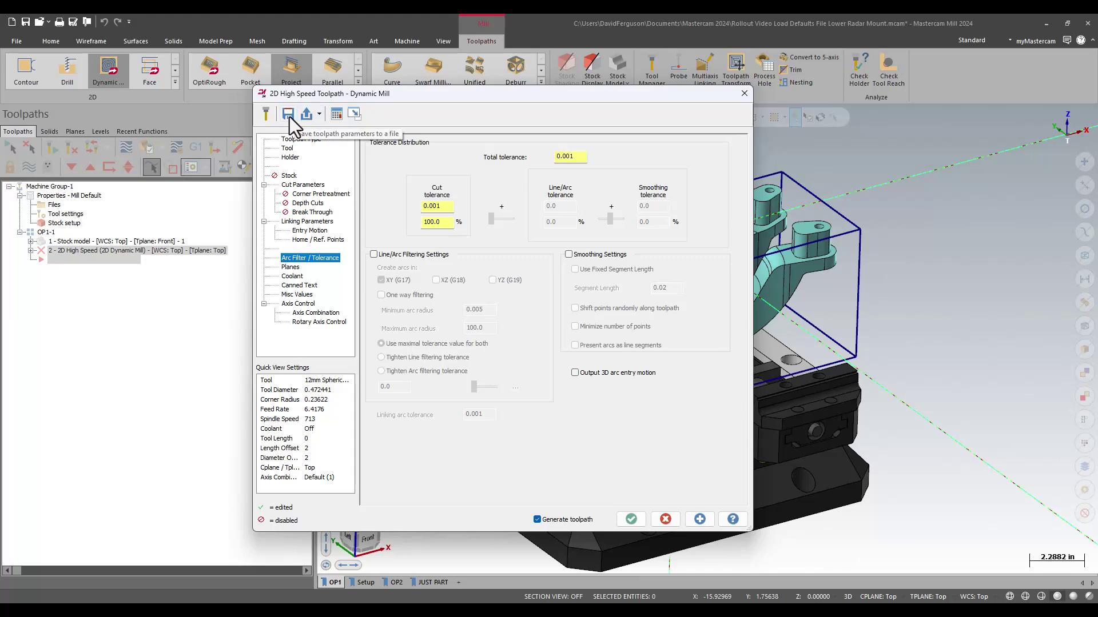
pyautogui.click(319, 114)
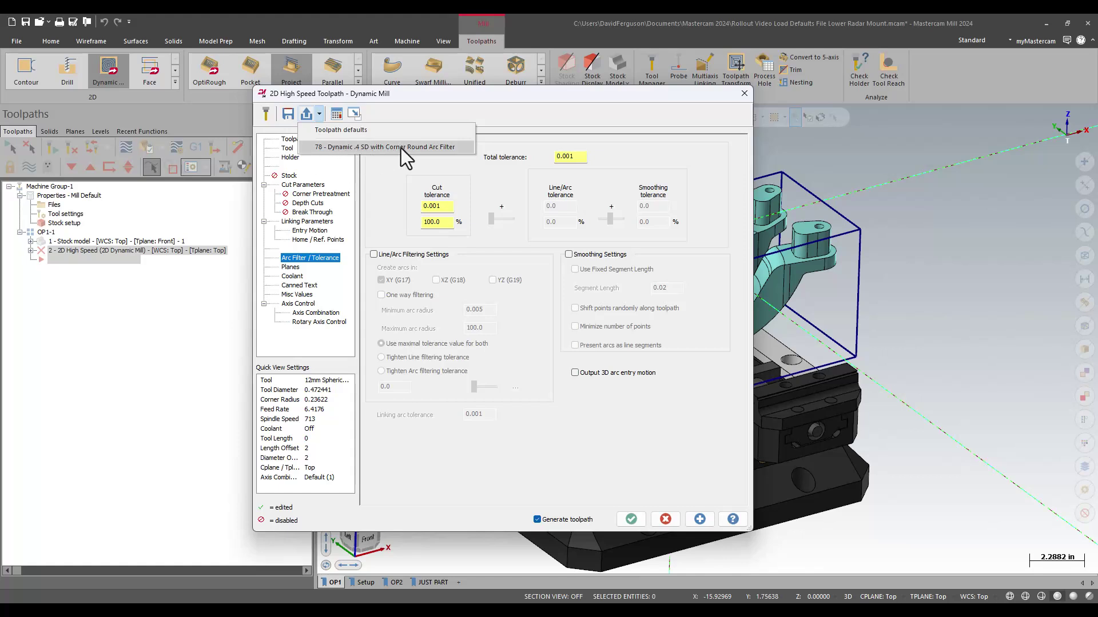
# Dismiss the defaults list and bring up Load Toolpath Settings for the Mill_Inch.mcam-operations library.
pyautogui.click(390, 112)
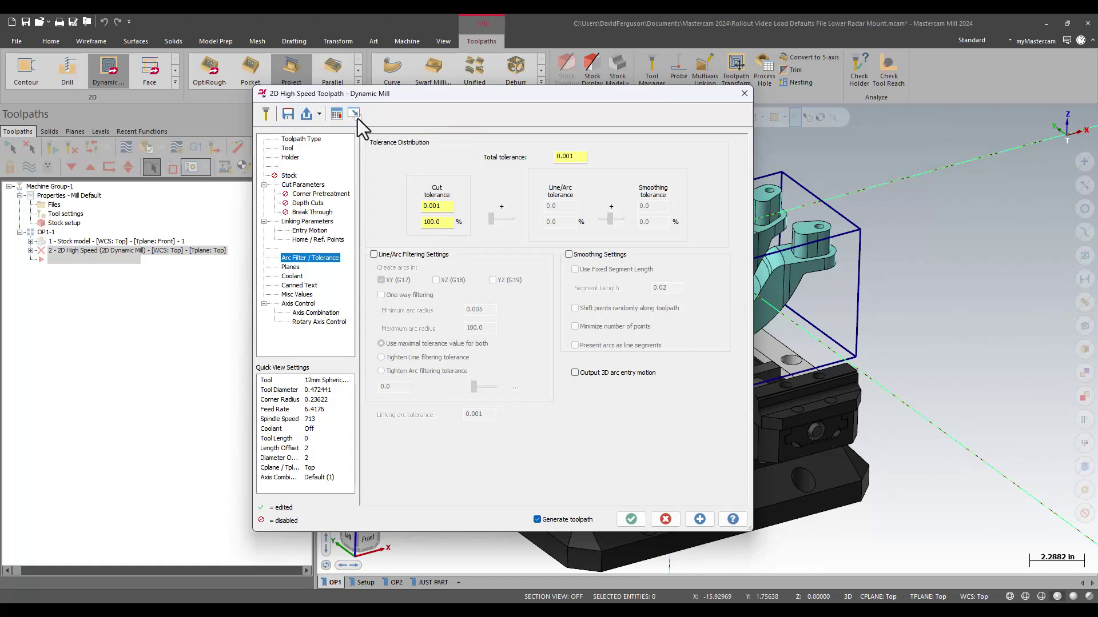
pyautogui.click(307, 114)
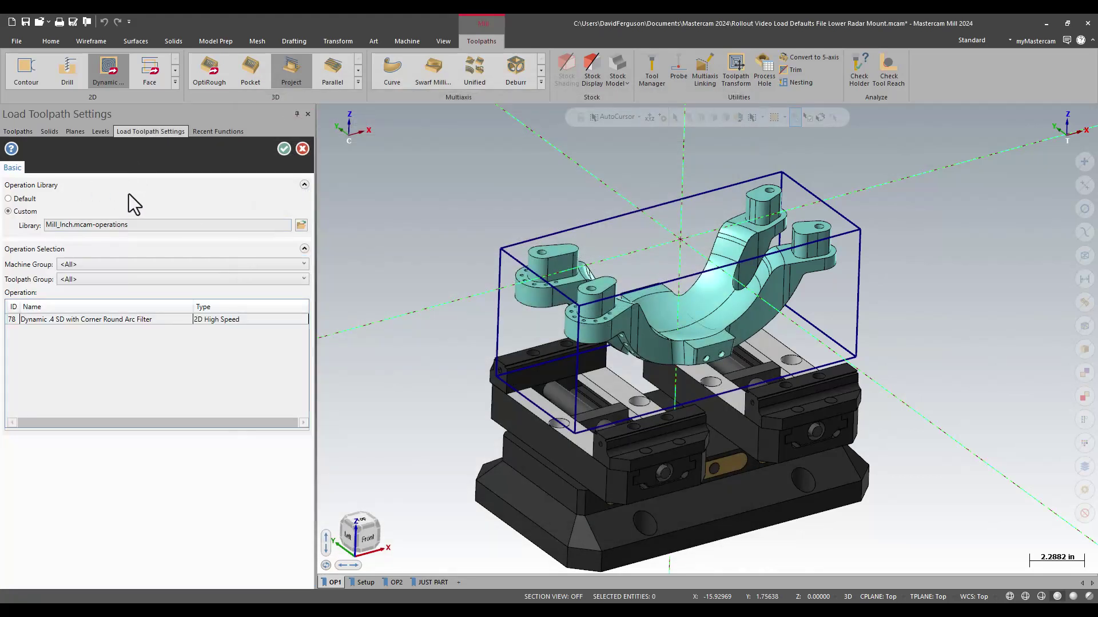
# Keep Mill_Inch.mcam-operations and load operation 78, 'Dynamic .4 SD with Corner Round Arc Filter'.
pyautogui.click(300, 225)
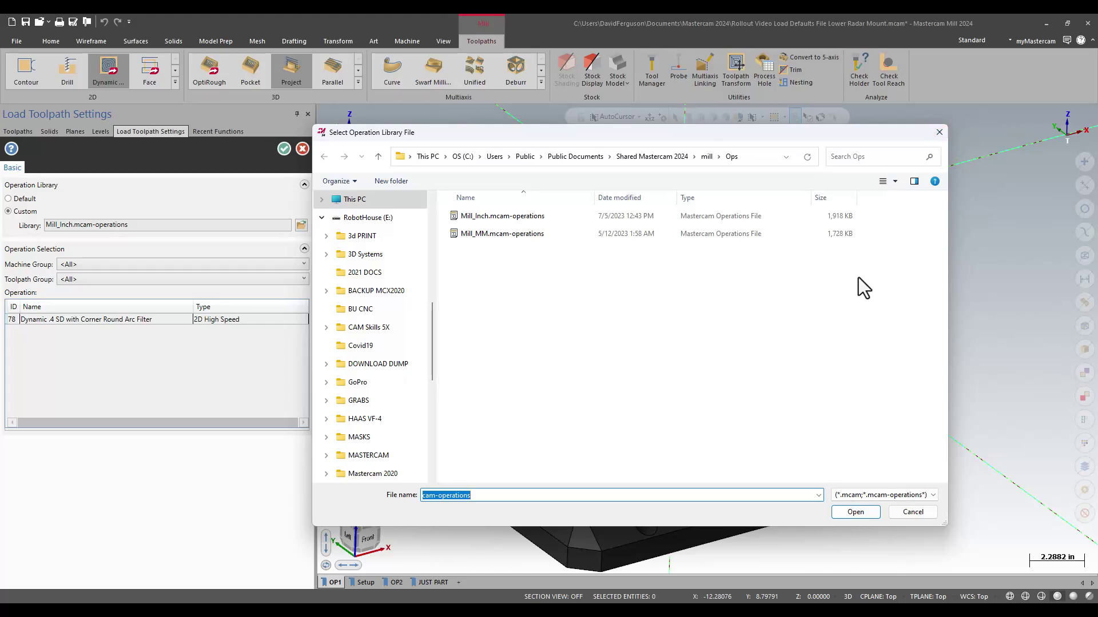
pyautogui.click(940, 133)
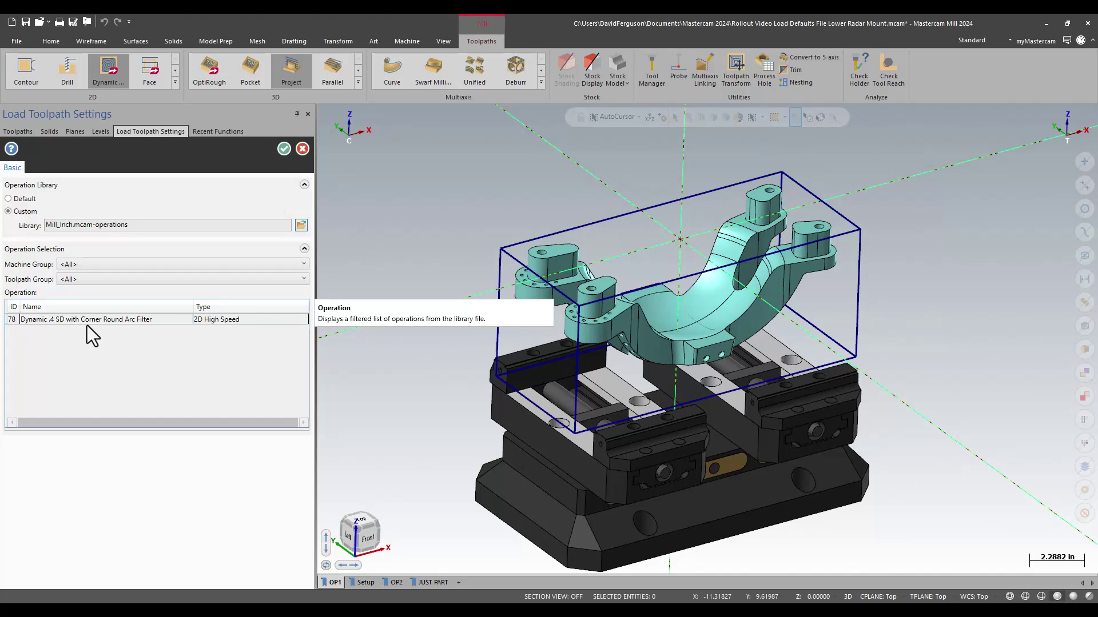
pyautogui.click(145, 318)
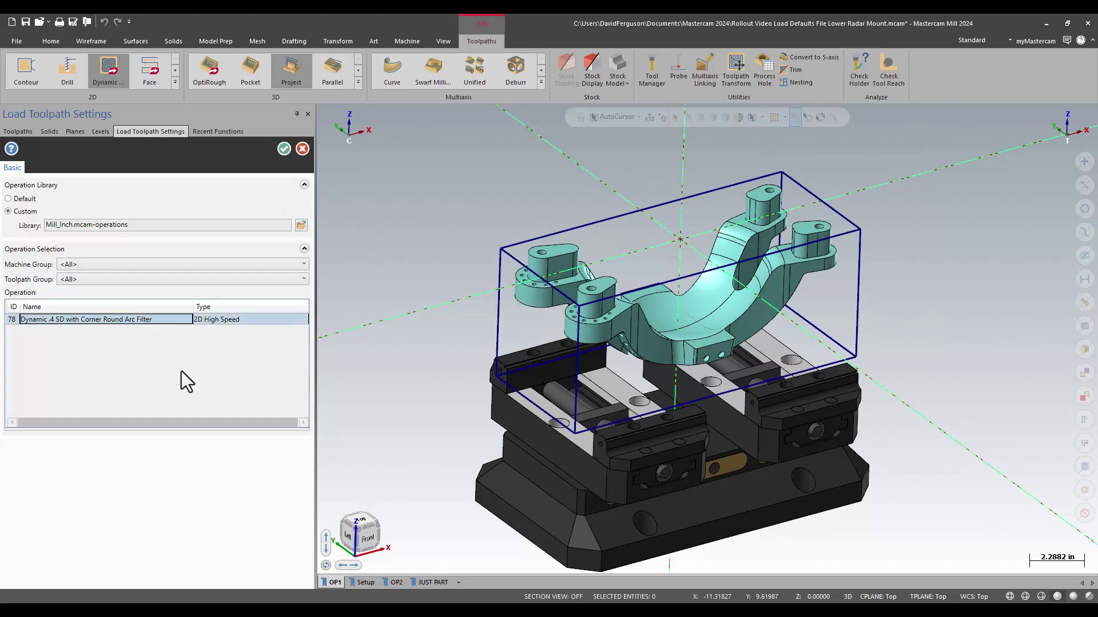
pyautogui.click(284, 149)
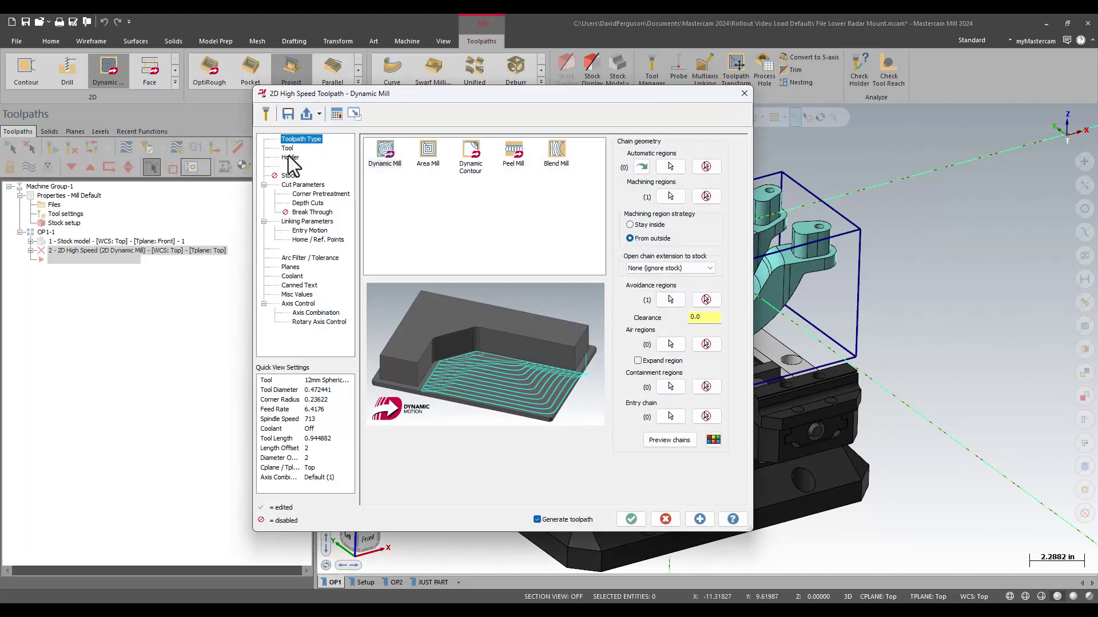
# Review the loaded Cut Parameters, Corner Pretreatment, Depth Cuts, Linking and Arc Filter/Tolerance pages.
pyautogui.click(314, 184)
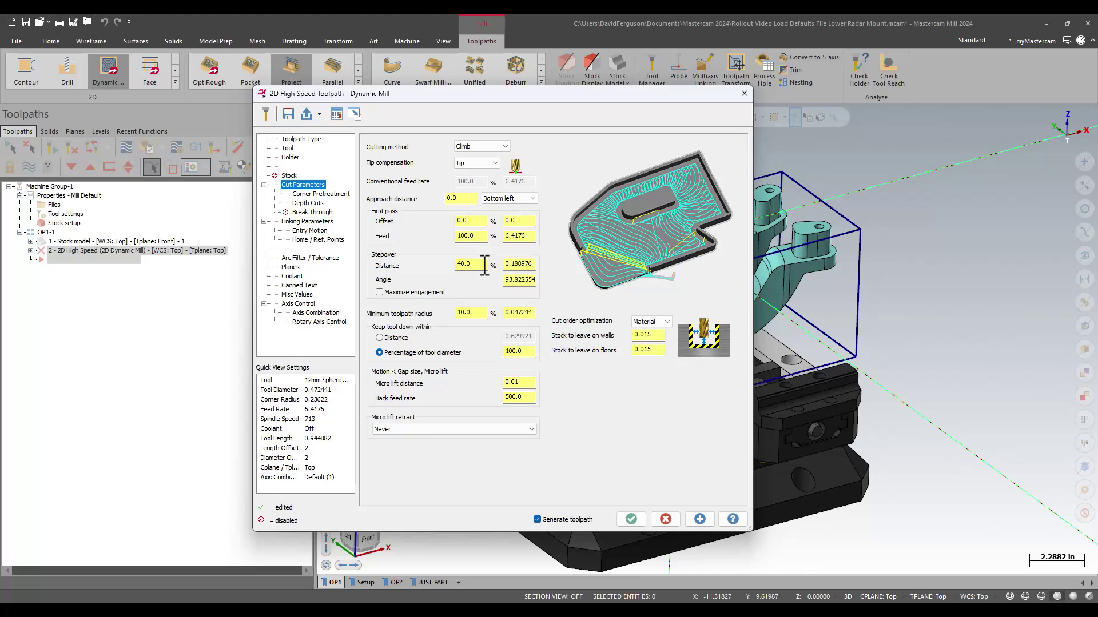
pyautogui.click(335, 194)
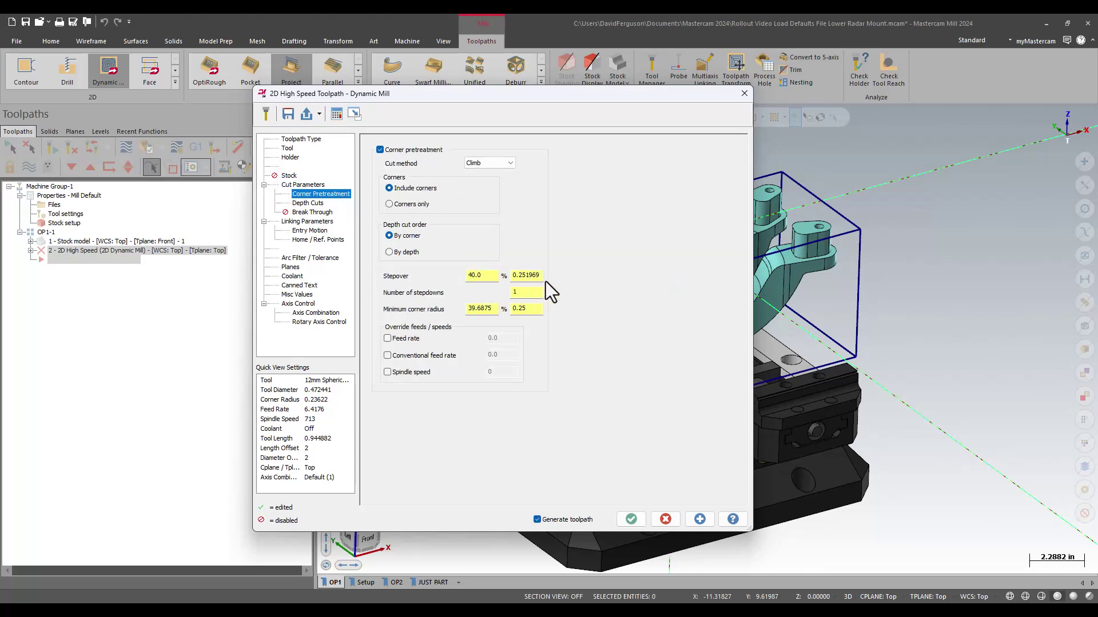
pyautogui.click(315, 205)
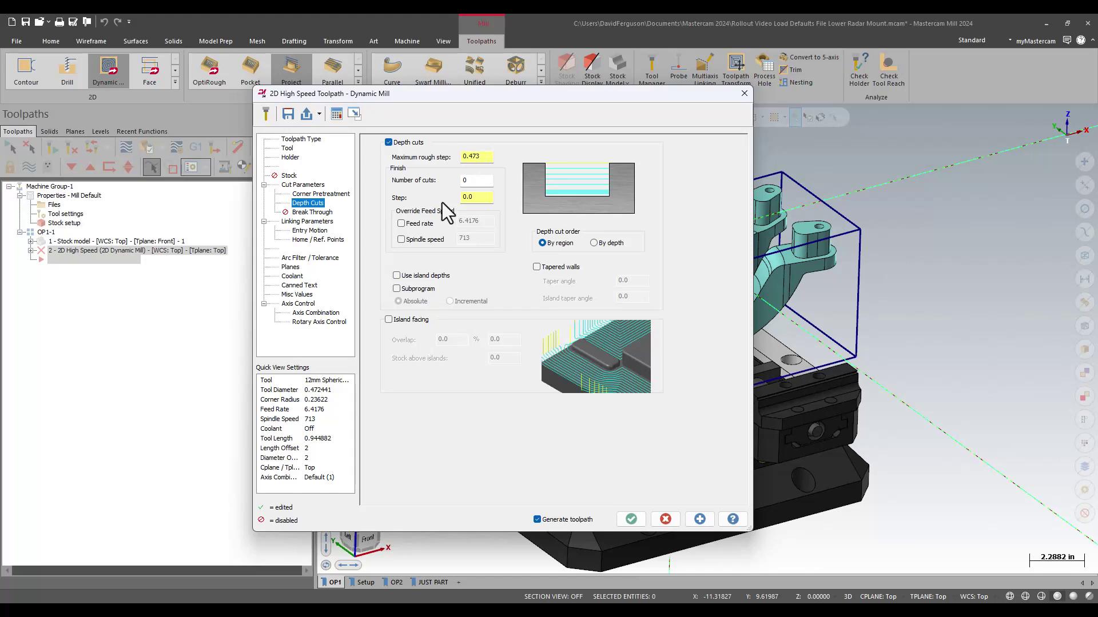
pyautogui.click(307, 223)
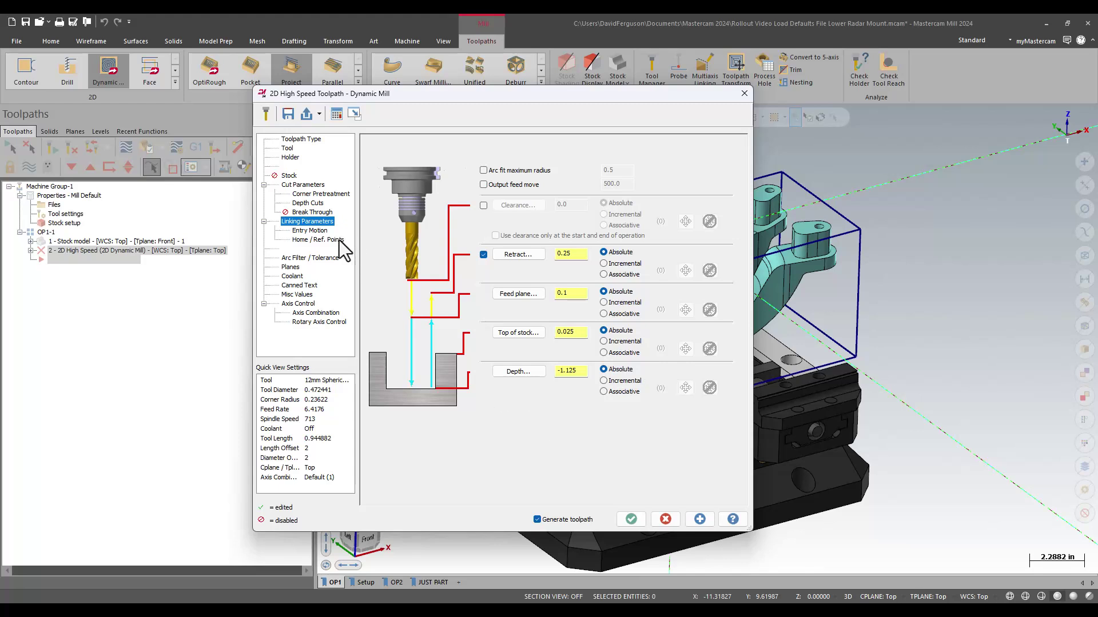
pyautogui.click(314, 259)
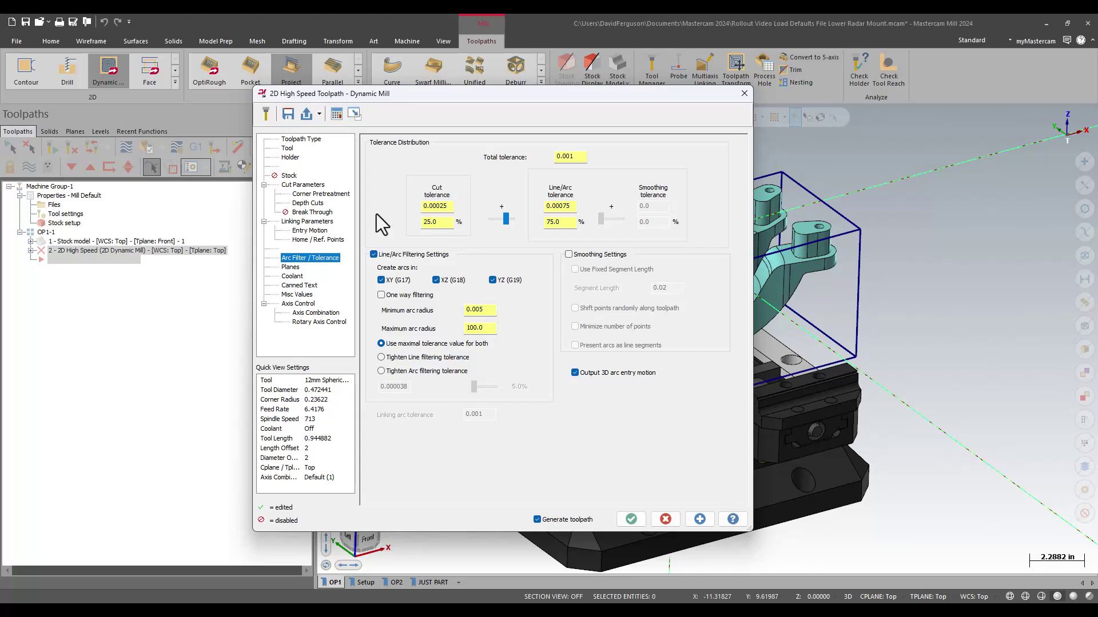
# Reload operation 78's settings from the Mill_Inch operation library.
pyautogui.click(319, 114)
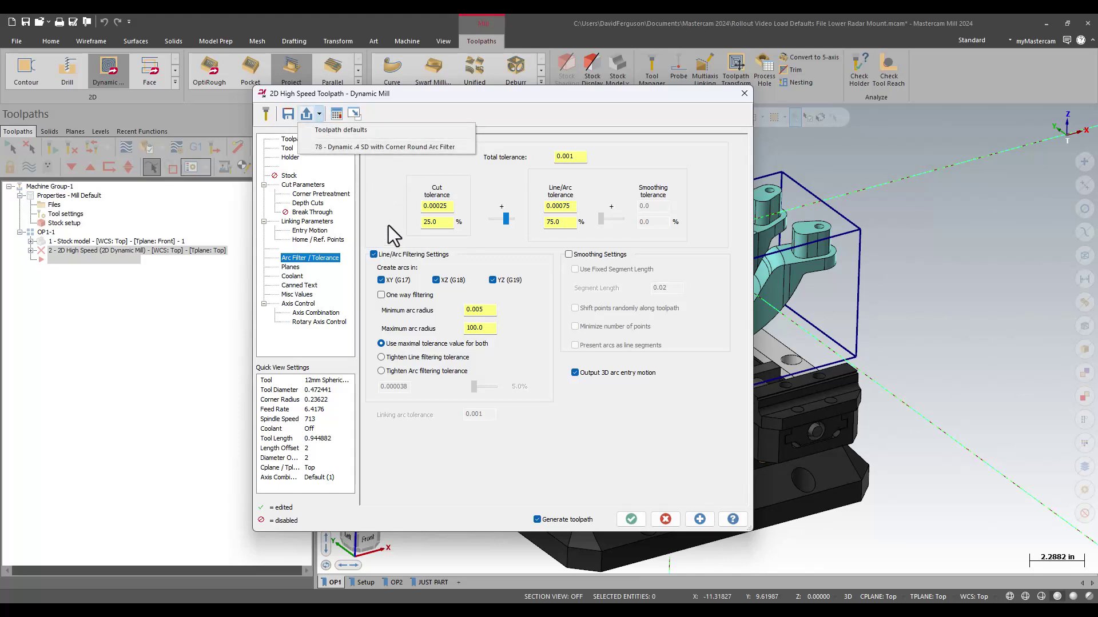
pyautogui.click(306, 113)
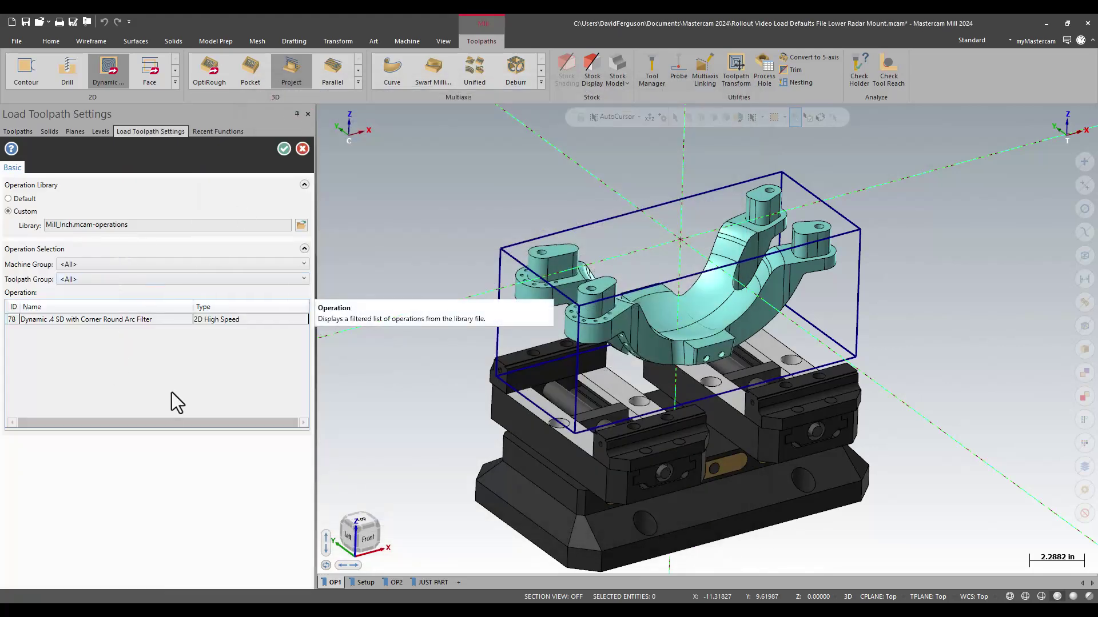
pyautogui.click(284, 149)
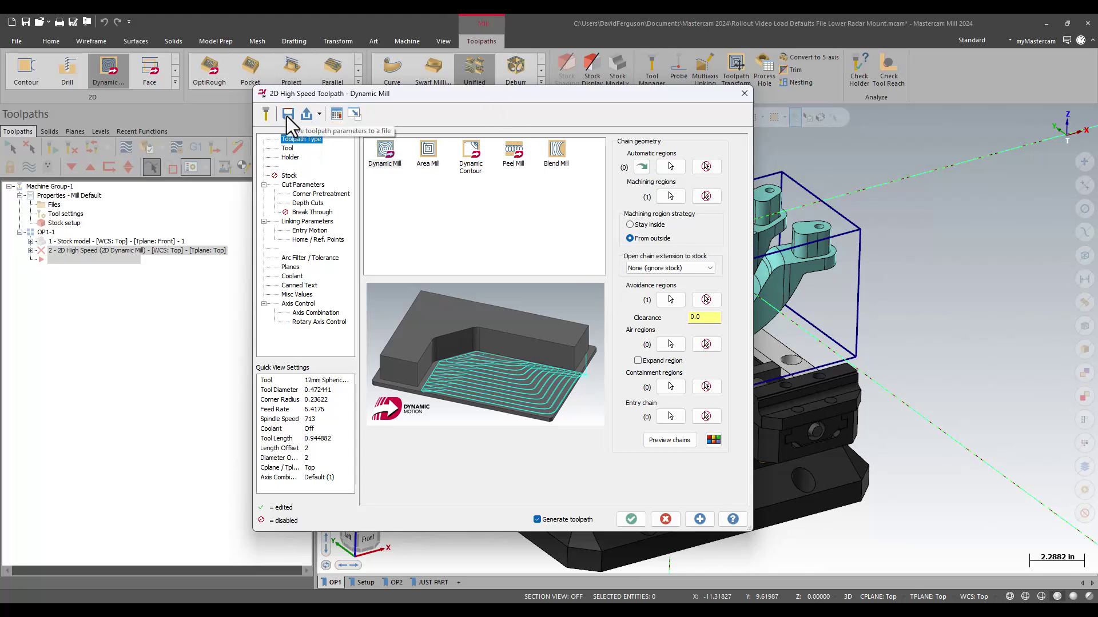
# Make Retract, Feed plane, Top of stock and Depth incremental, each with a value of 0.
pyautogui.click(304, 221)
pyautogui.click(603, 381)
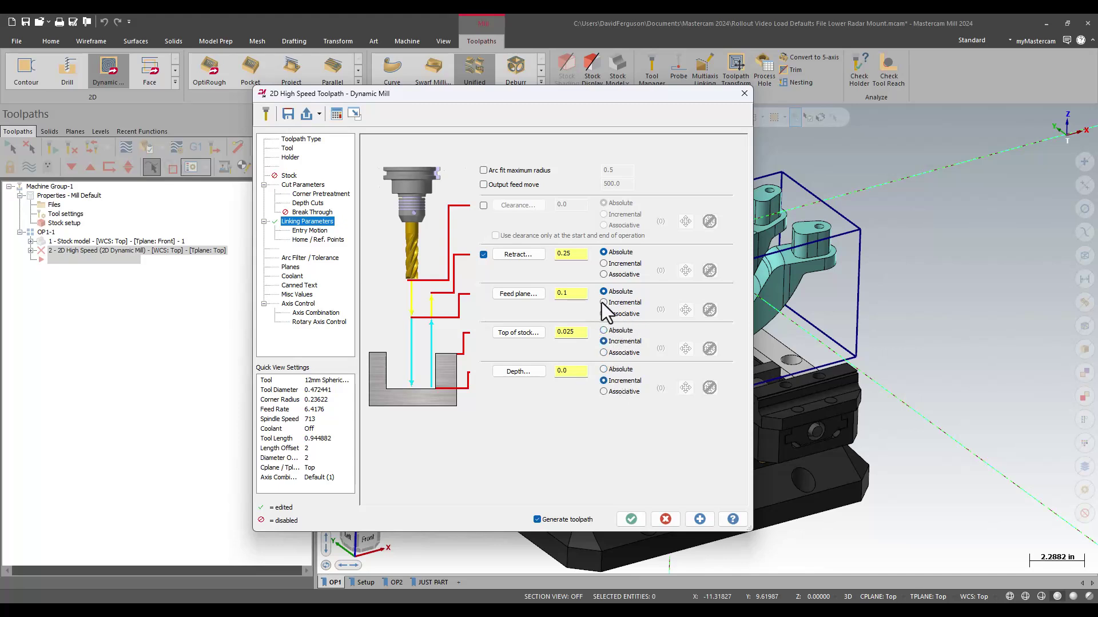
pyautogui.click(603, 263)
pyautogui.doubleClick(574, 254)
pyautogui.write('0')
pyautogui.press('Tab')
pyautogui.press('Tab')
pyautogui.write('0')
pyautogui.press('Tab')
pyautogui.press('Tab')
pyautogui.write('0')
pyautogui.press('Tab')
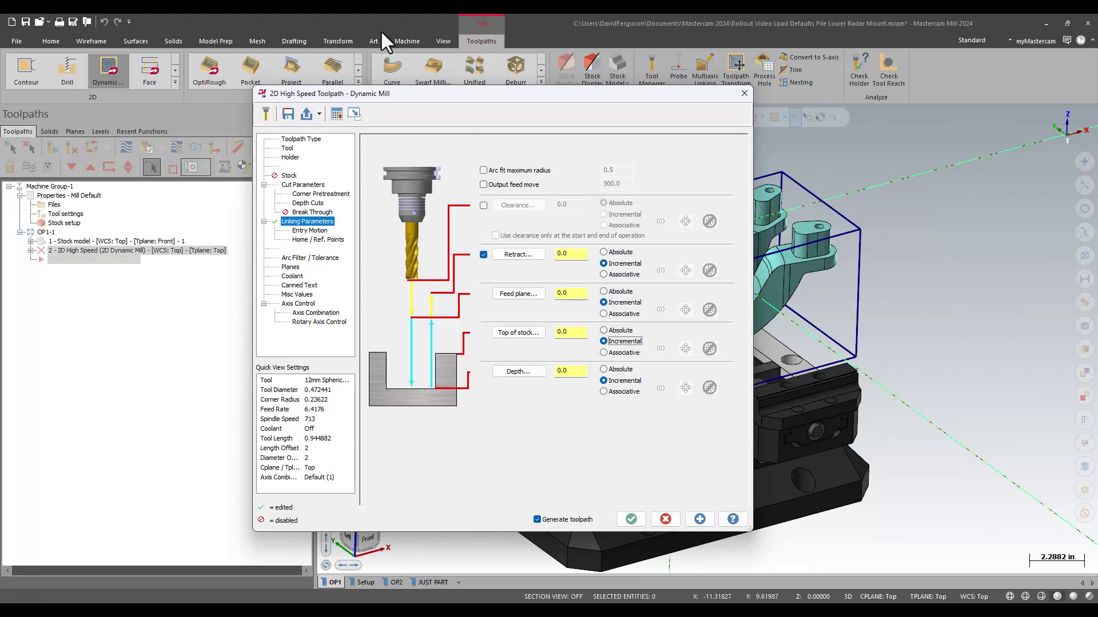
# Save the edited toolpath settings as a new operation in the Mill_Inch.mcam-operations library.
pyautogui.click(289, 117)
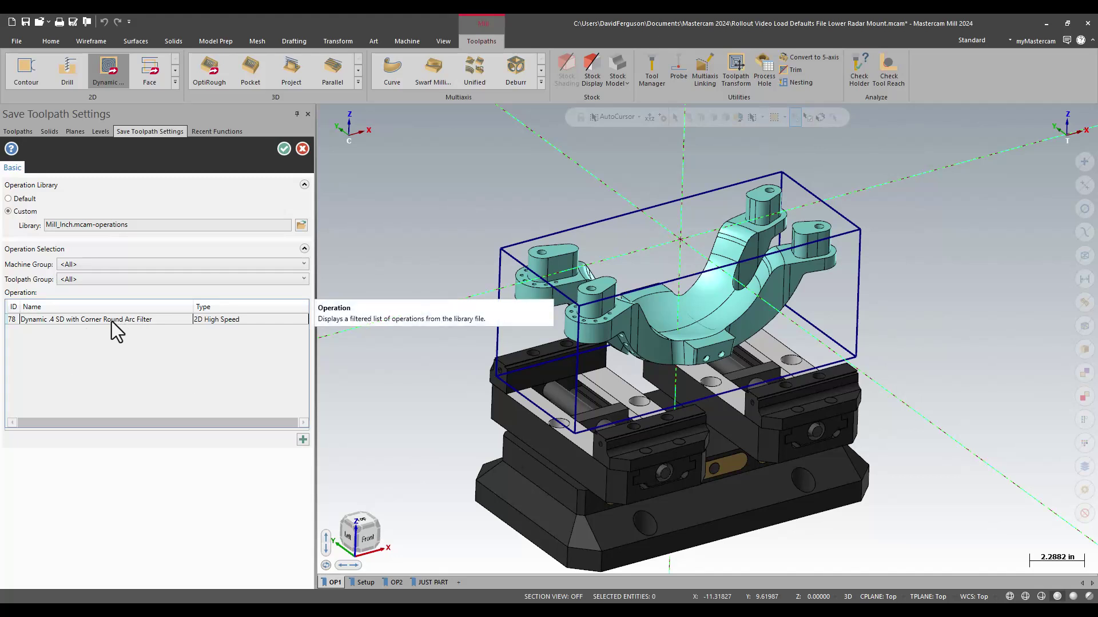
pyautogui.click(302, 440)
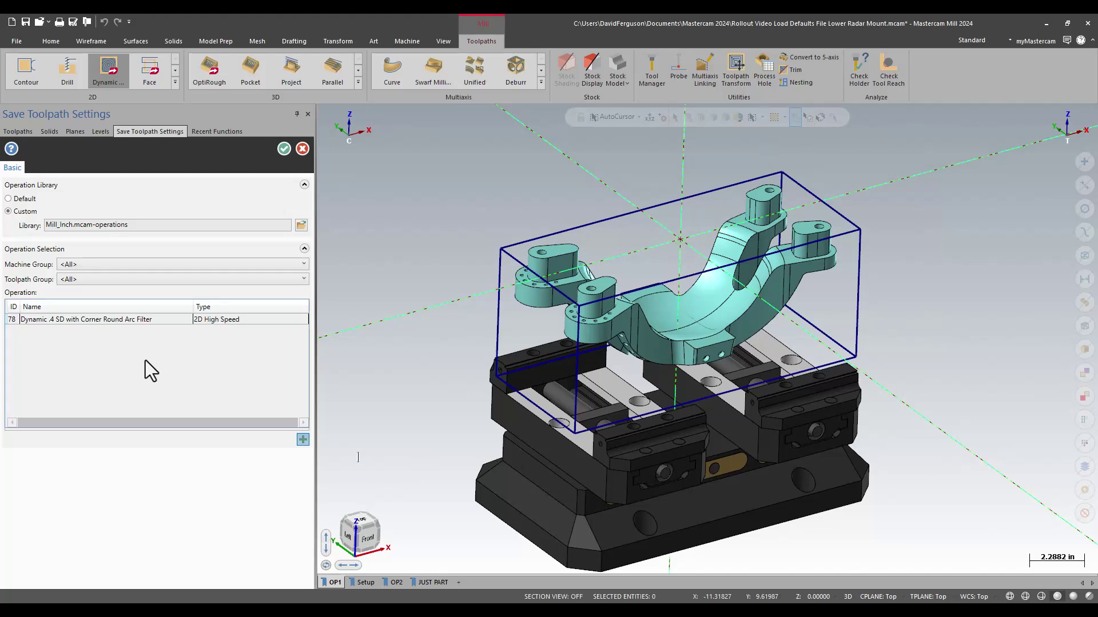